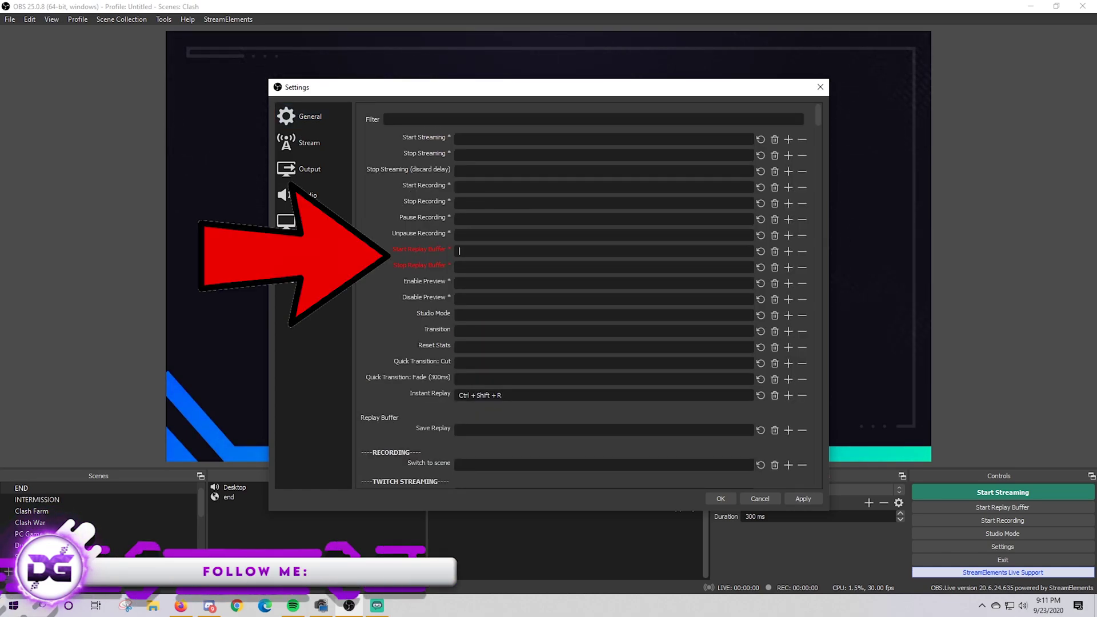
Bind Ctrl+Shift+S to Start Replay Buffer and save the settings with OK.
{"action": "key", "text": "ctrl+shift+s"}
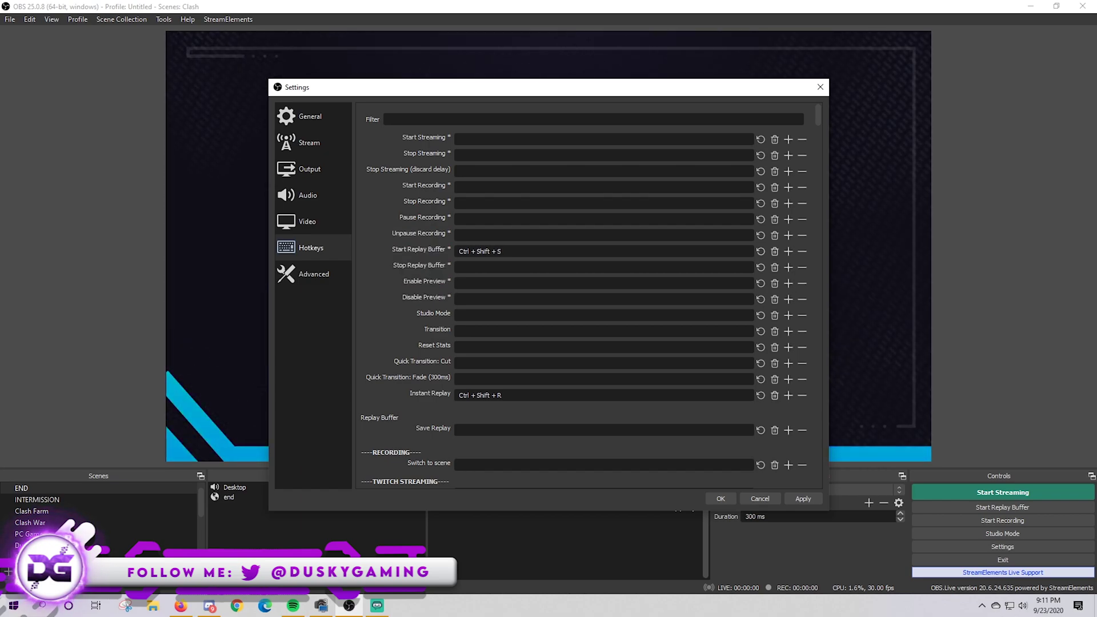
{"action": "left_click", "coordinate": [721, 498]}
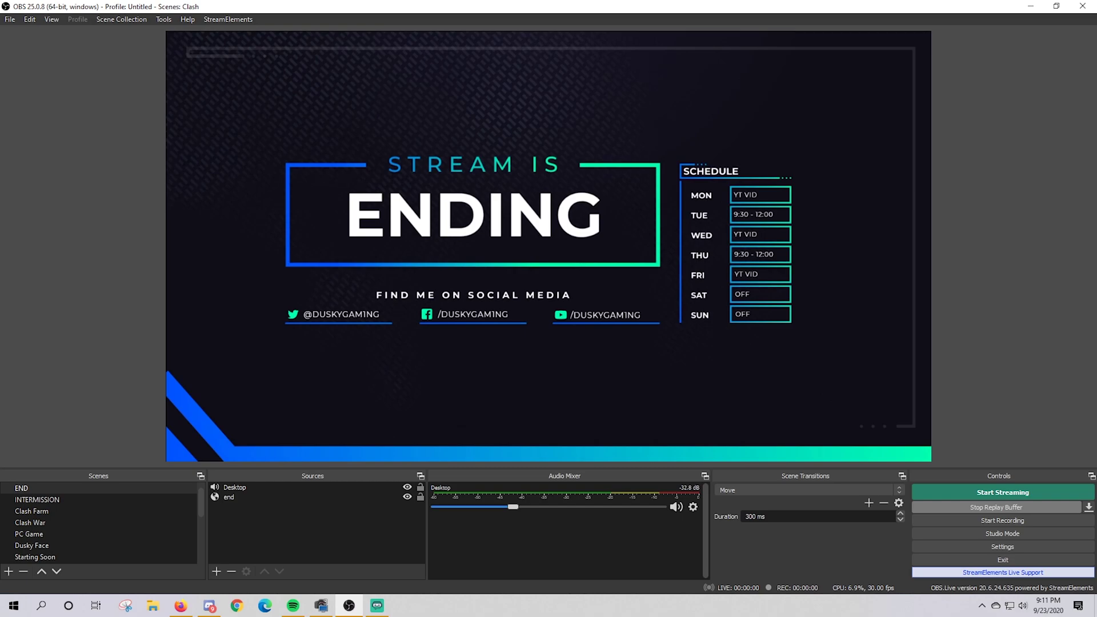
Add a new Media Source named 'Instant Replay1'.
{"action": "left_click", "coordinate": [217, 571]}
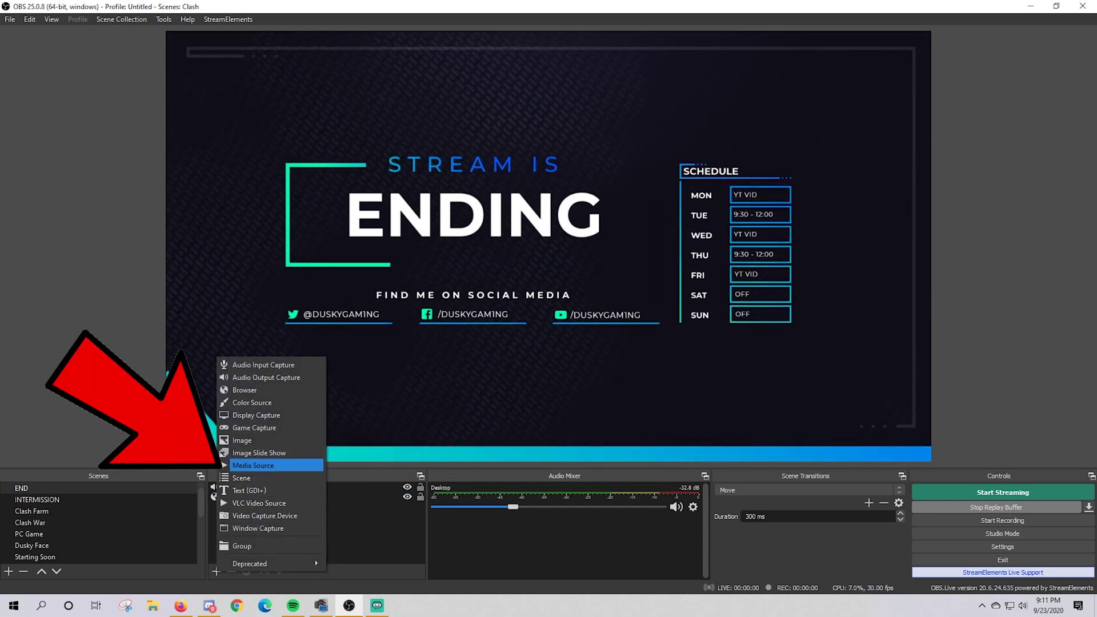
{"action": "left_click", "coordinate": [253, 465]}
{"action": "type", "text": "Instant Replay1"}
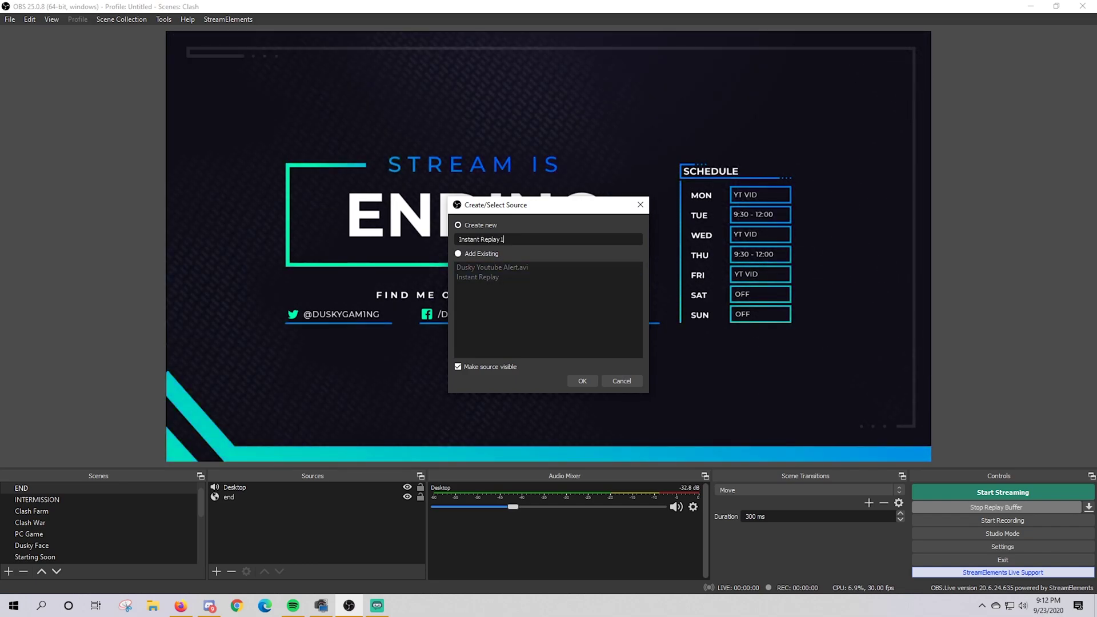
{"action": "key", "text": "Return"}
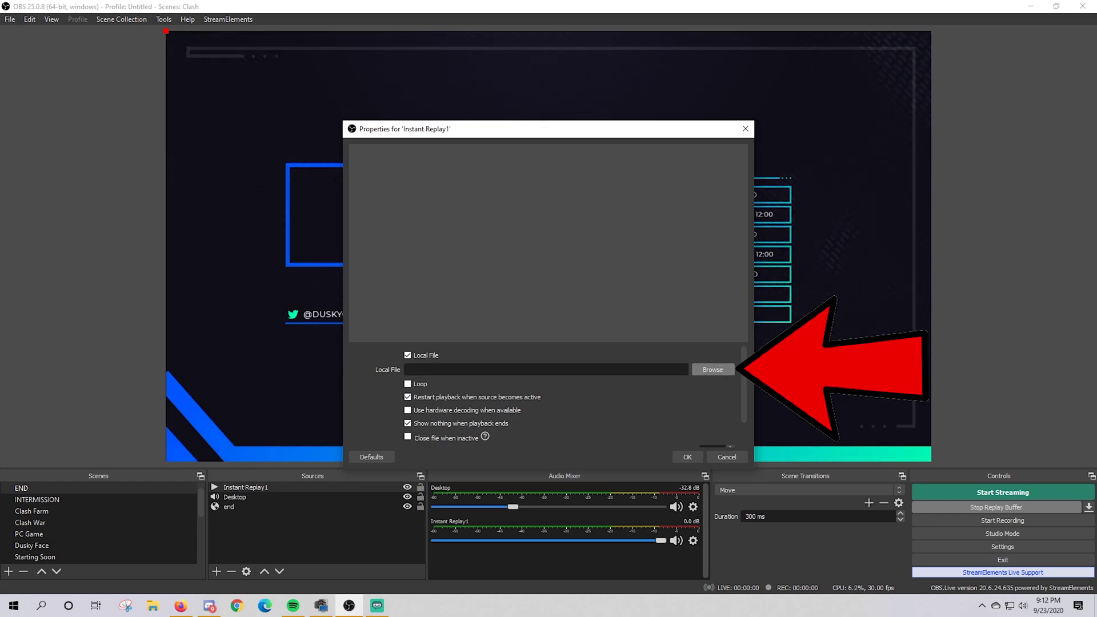
{"action": "left_click", "coordinate": [712, 370]}
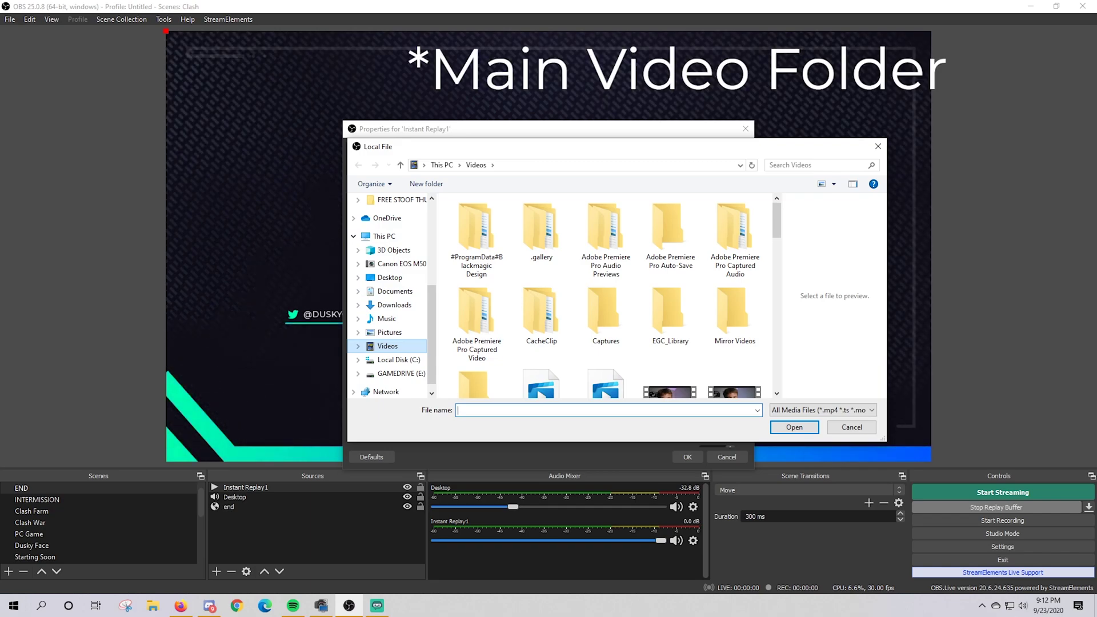
{"action": "scroll", "coordinate": [605, 297], "scroll_direction": "down", "scroll_amount": 5}
{"action": "scroll", "coordinate": [605, 297], "scroll_direction": "down", "scroll_amount": 3}
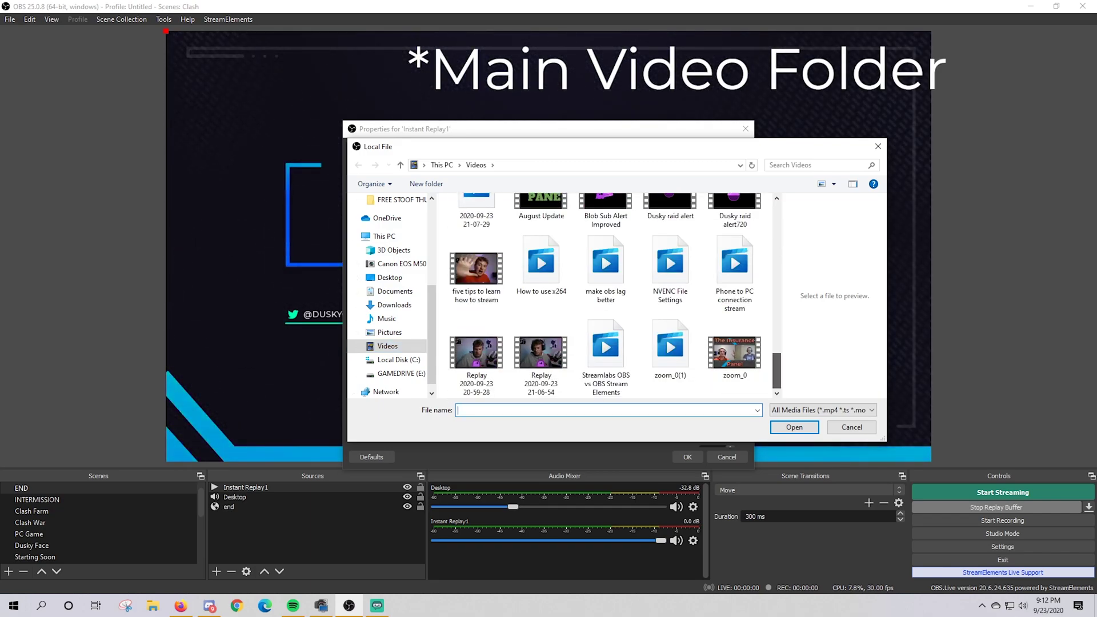
{"action": "left_click", "coordinate": [541, 353]}
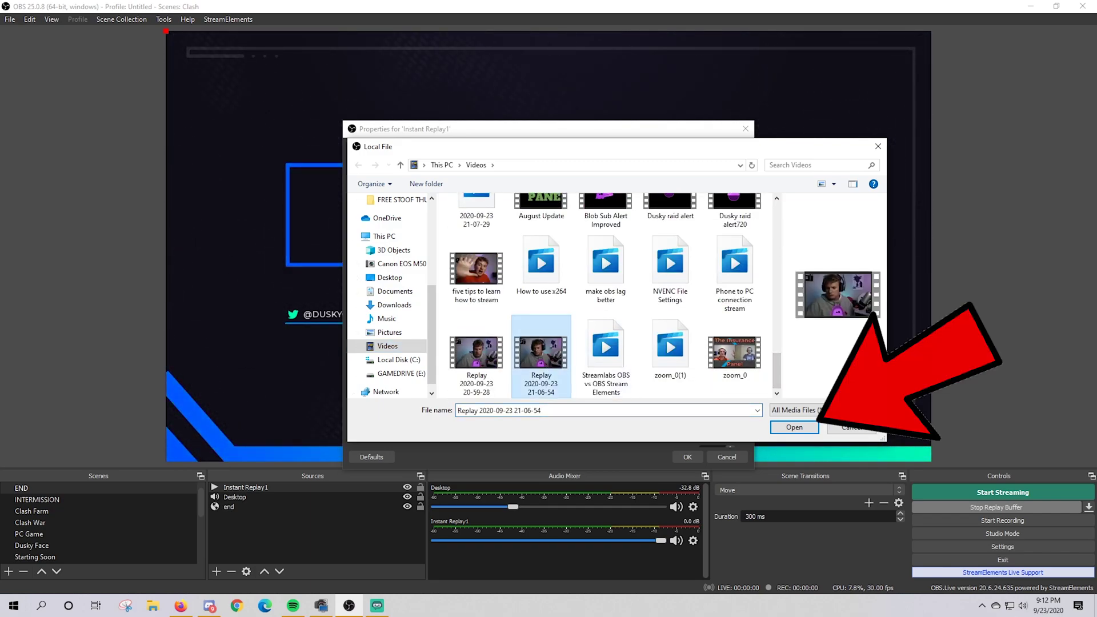
{"action": "left_click", "coordinate": [794, 427]}
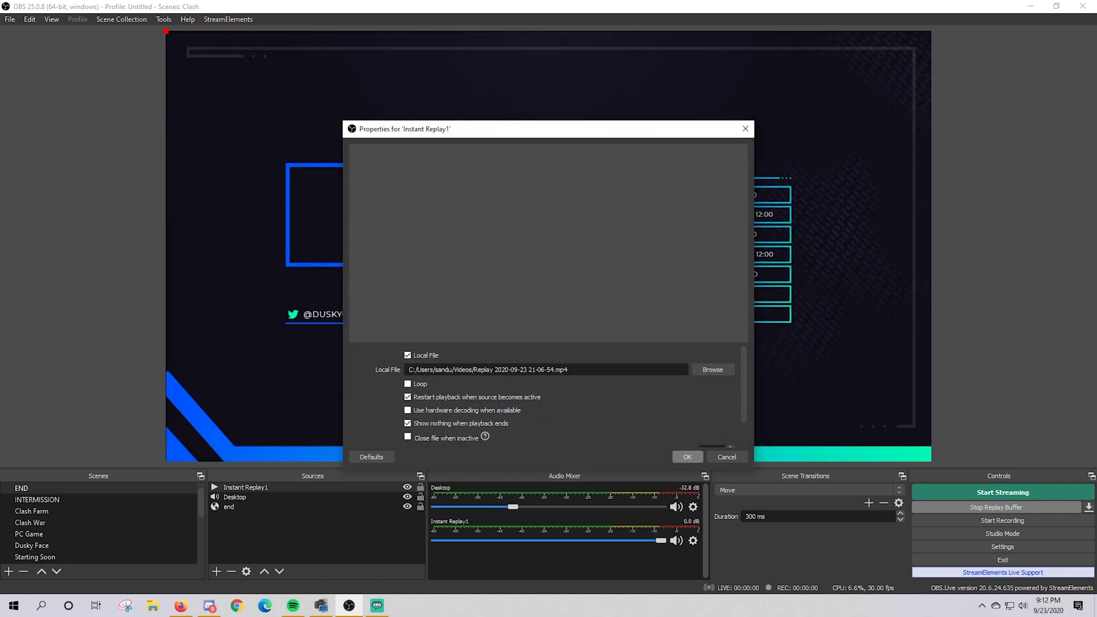
Accept the media source properties and bring up the Scripts manager from Tools.
{"action": "key", "text": "Return"}
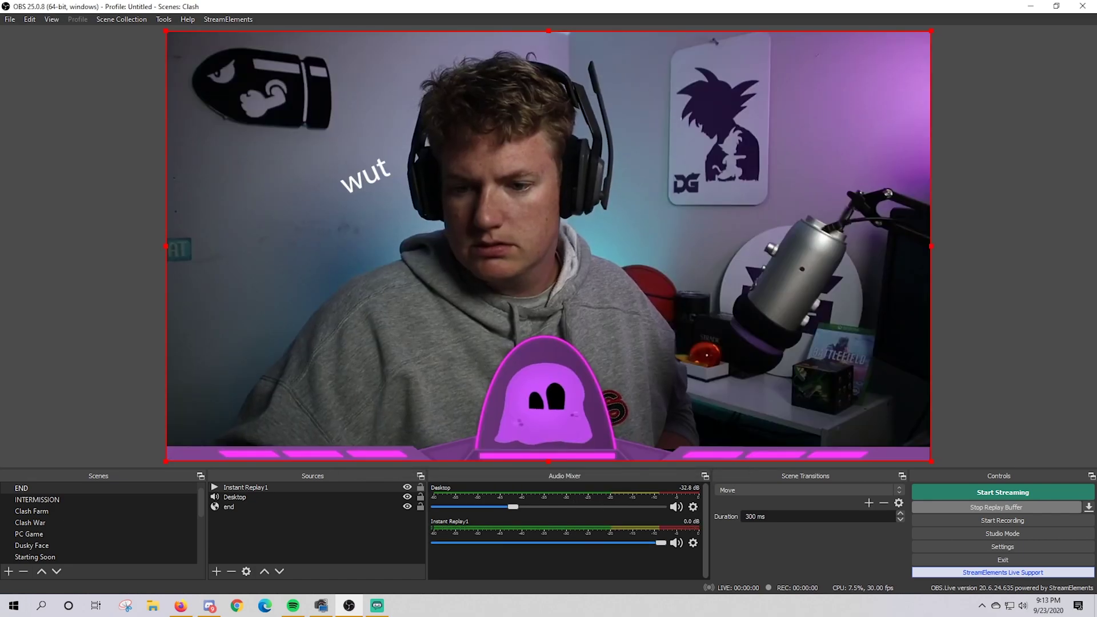
{"action": "key", "text": "alt+t"}
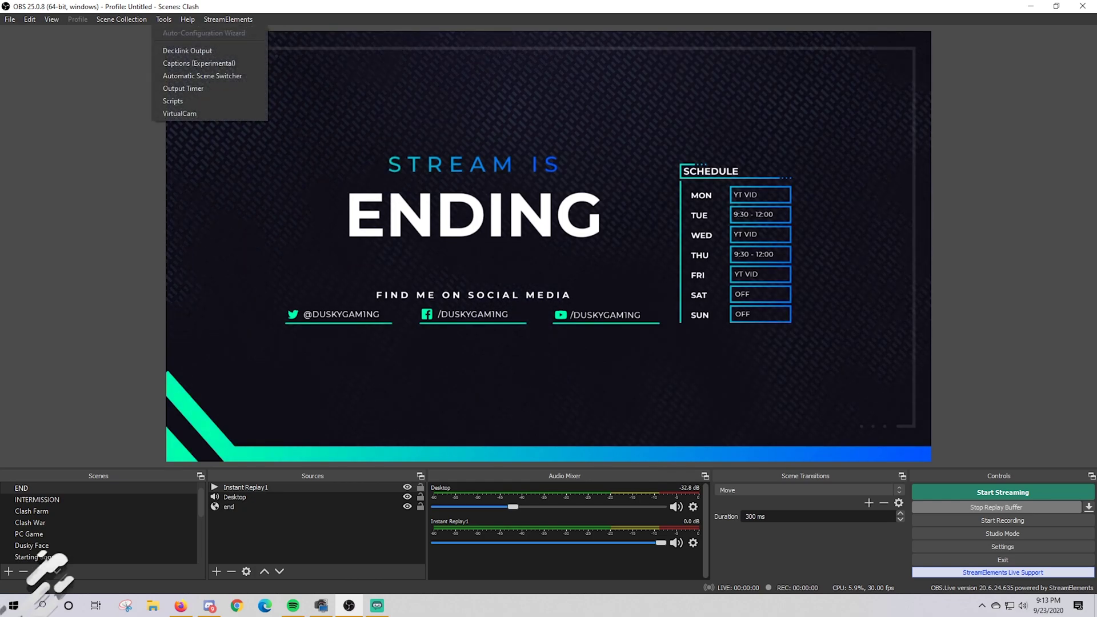
{"action": "key", "text": "Down"}
{"action": "key", "text": "Down"}
{"action": "key", "text": "Down"}
{"action": "key", "text": "Down"}
{"action": "key", "text": "Return"}
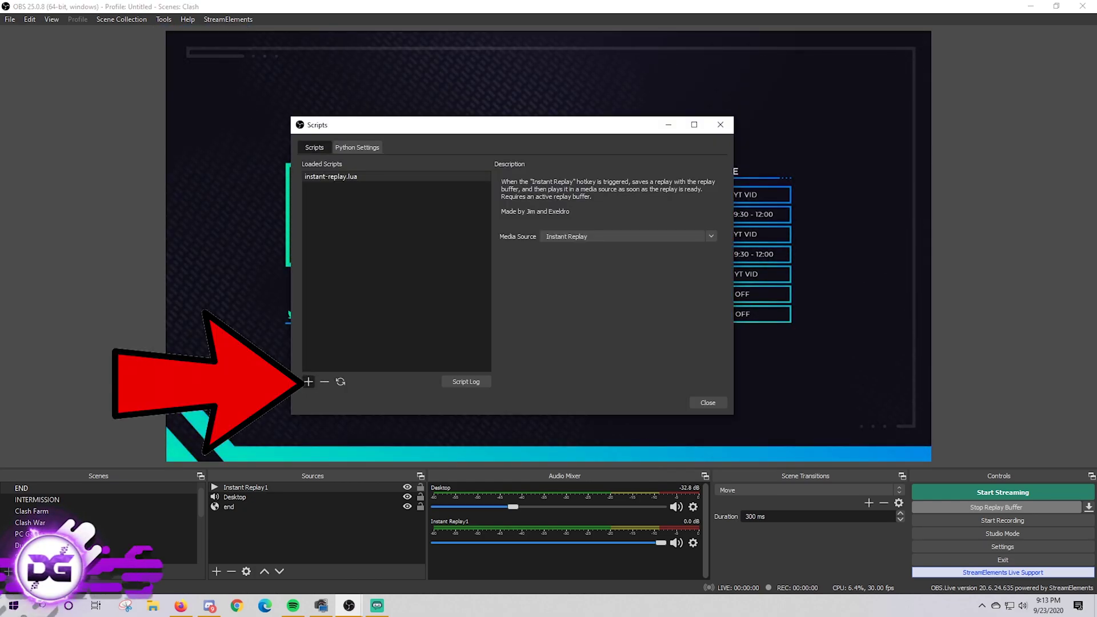
Load instant-replay.lua, keep Instant Replay as its media source, and close Scripts.
{"action": "left_click", "coordinate": [309, 381]}
{"action": "left_click", "coordinate": [434, 249]}
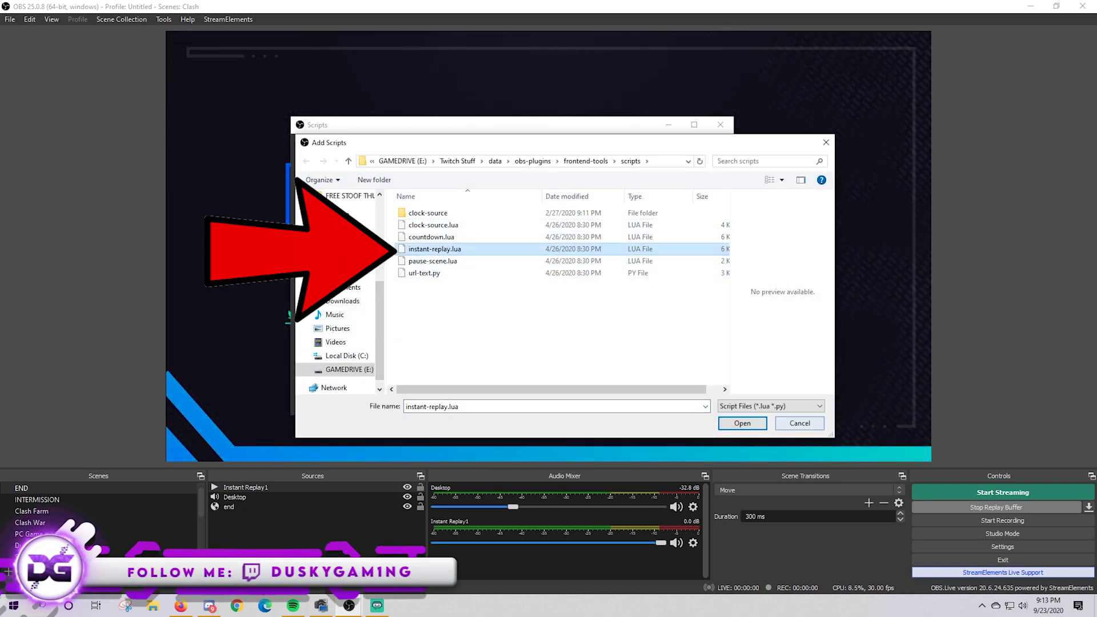
{"action": "key", "text": "Return"}
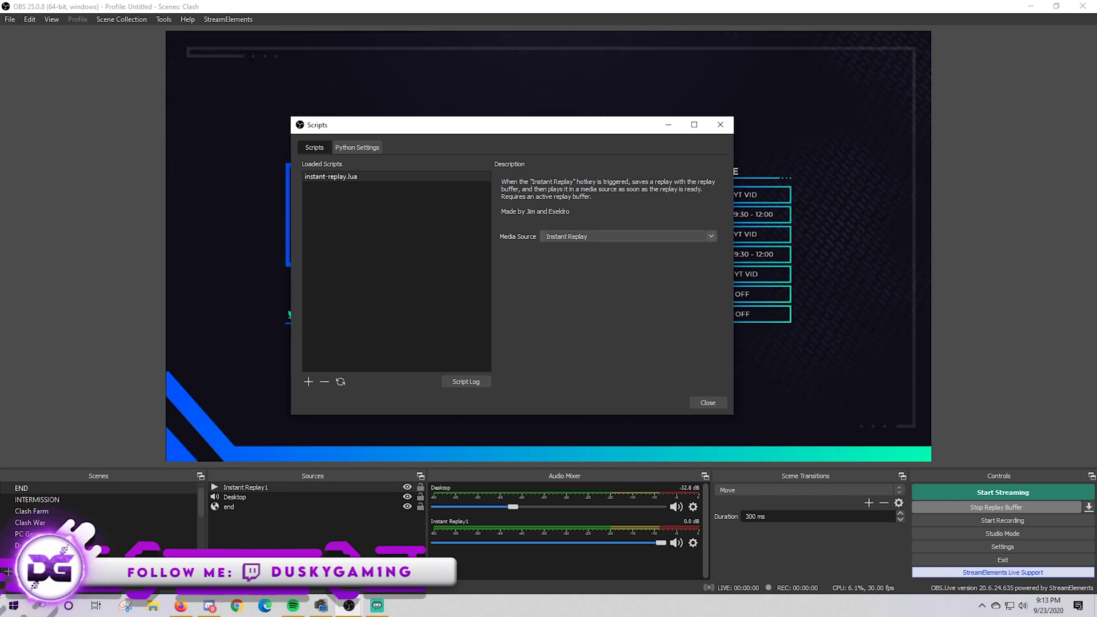
{"action": "left_click", "coordinate": [628, 236]}
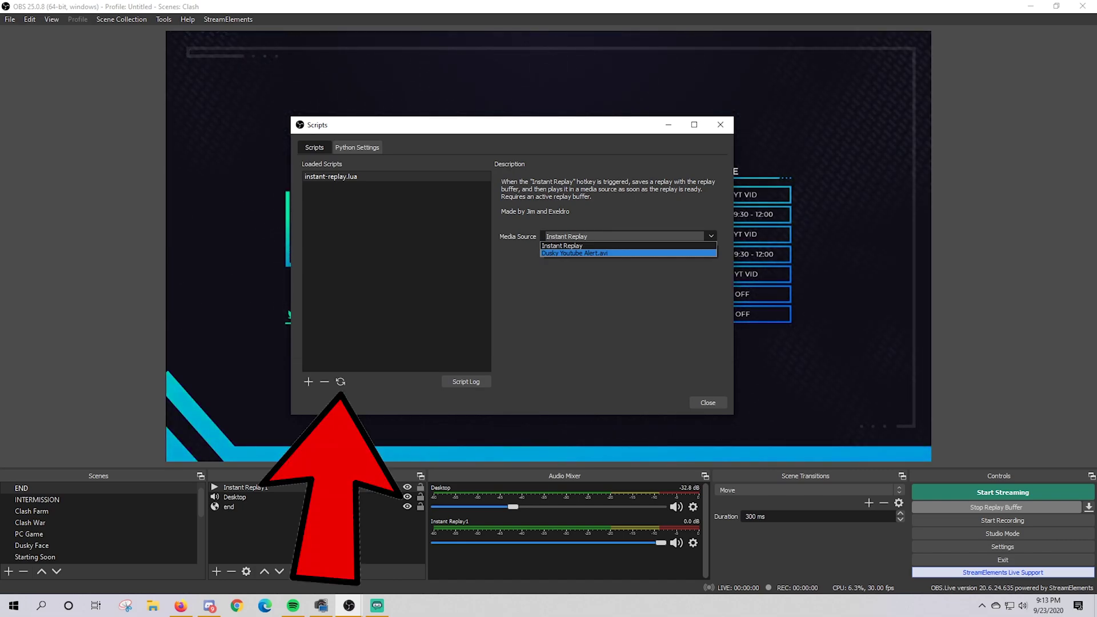
{"action": "key", "text": "Escape"}
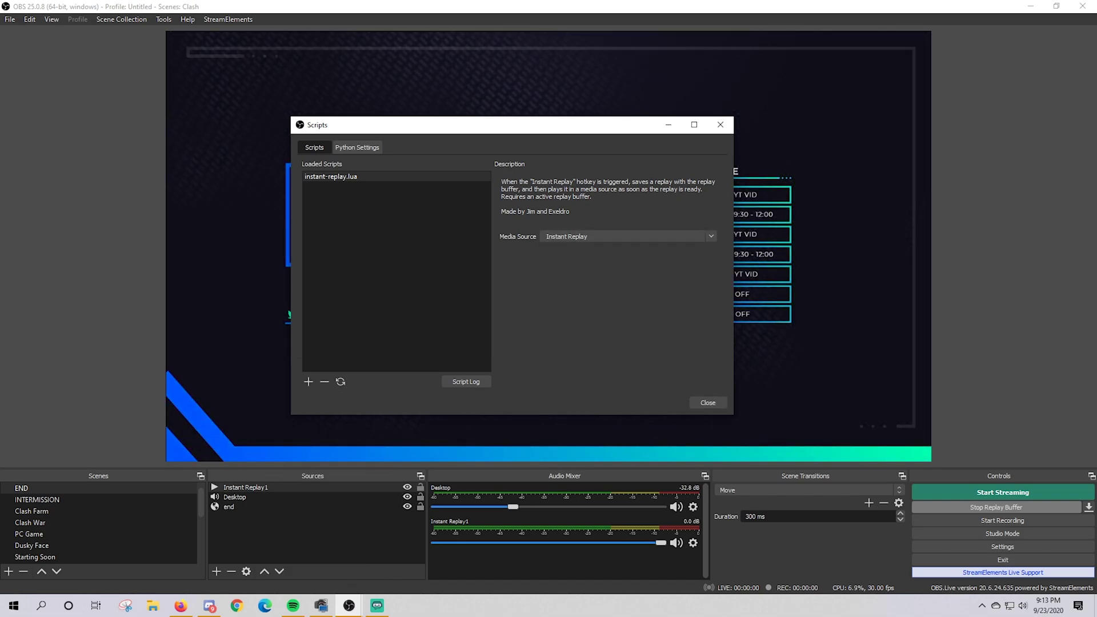
{"action": "key", "text": "Escape"}
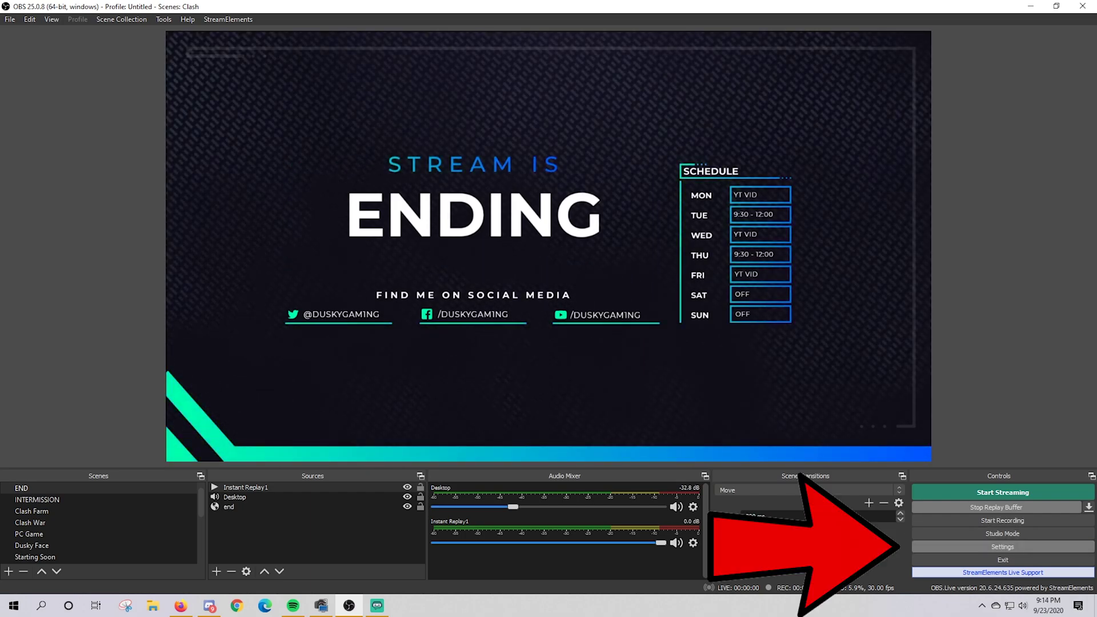
Review the Hotkeys assignments in Settings, then scroll the Scenes list toward the webcam scene.
{"action": "left_click", "coordinate": [1002, 547]}
{"action": "left_click", "coordinate": [311, 247]}
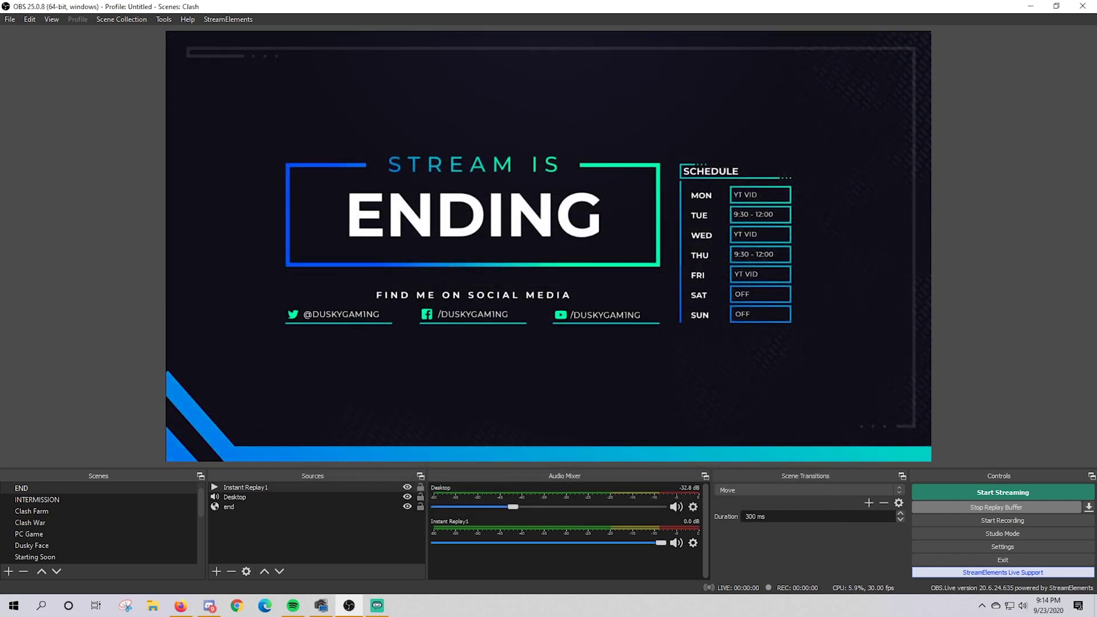
{"action": "scroll", "coordinate": [99, 516], "scroll_direction": "down", "scroll_amount": 1}
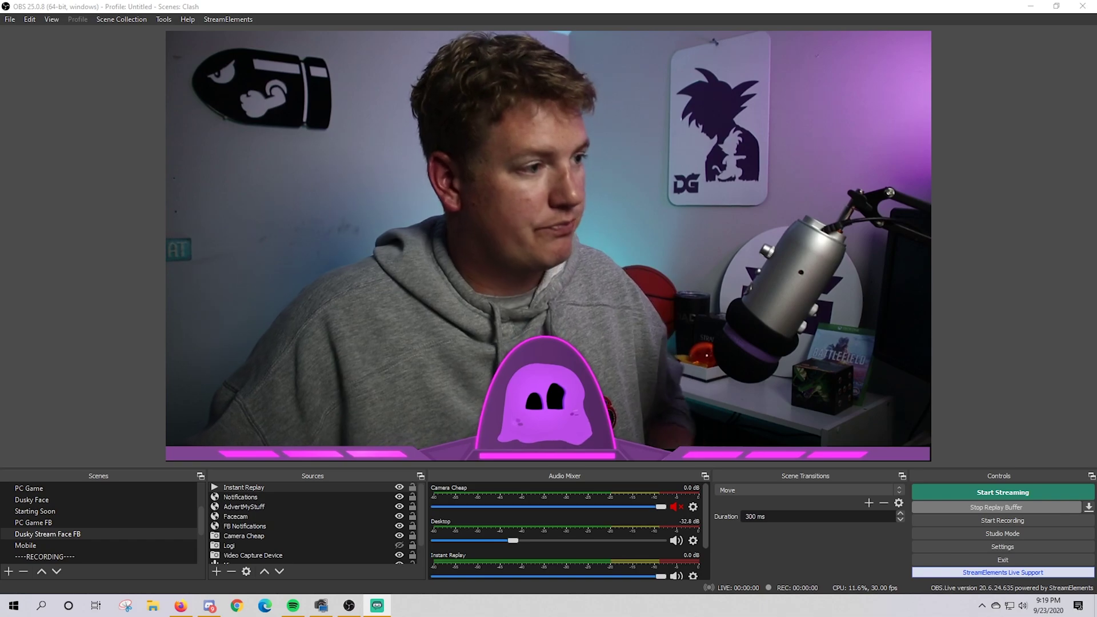
{"action": "left_click", "coordinate": [549, 245]}
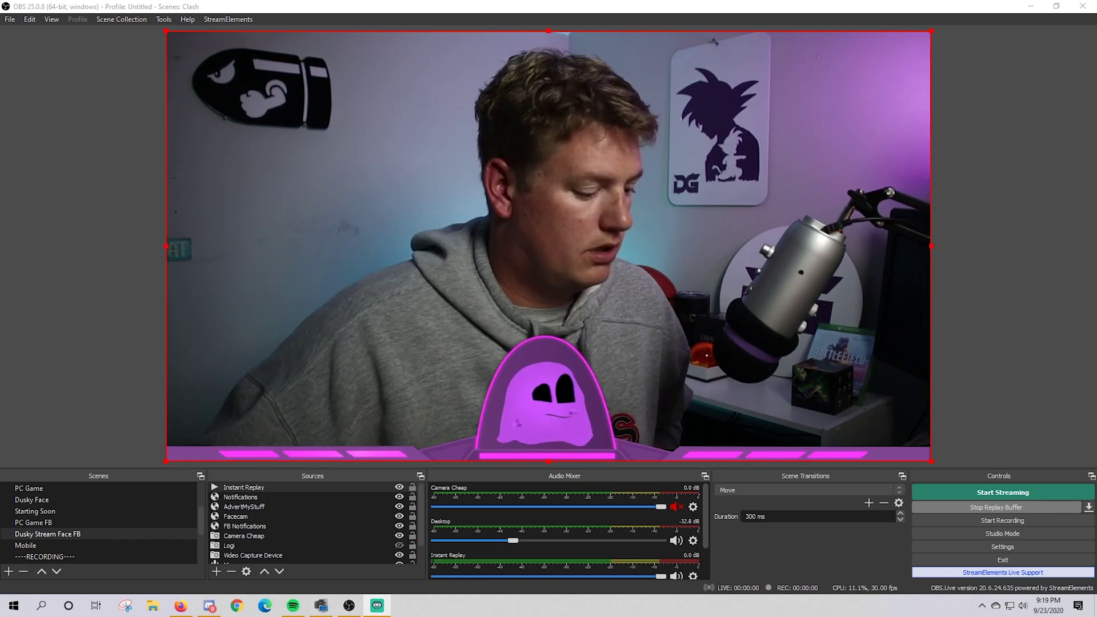